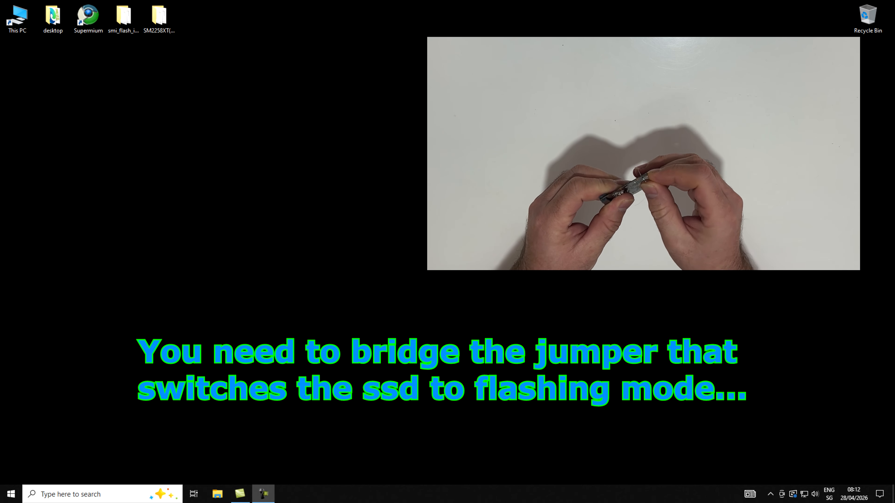
# Step: Refresh the desktop, open Device Manager and expand the disk drives category
pyautogui.rightClick(89, 189)
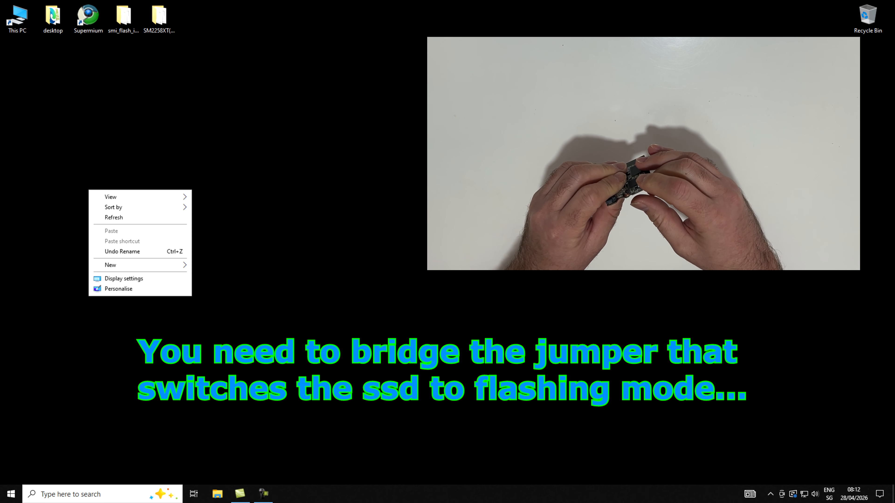
pyautogui.click(113, 217)
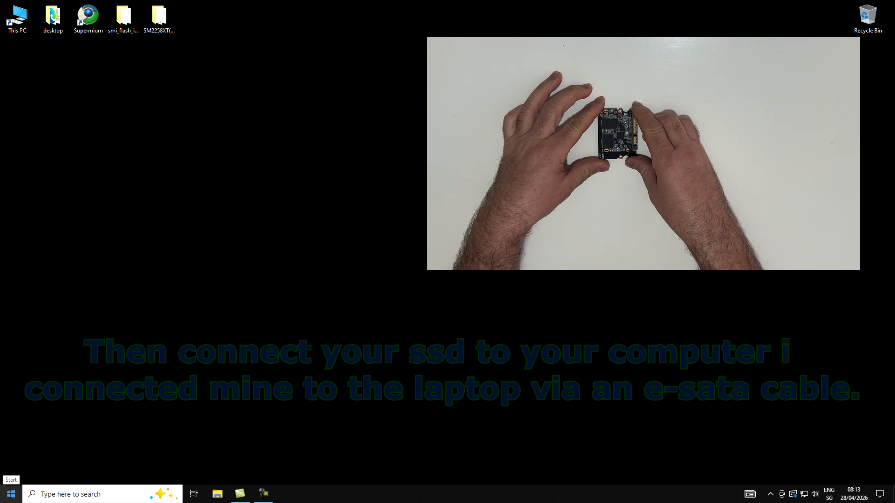
pyautogui.rightClick(11, 493)
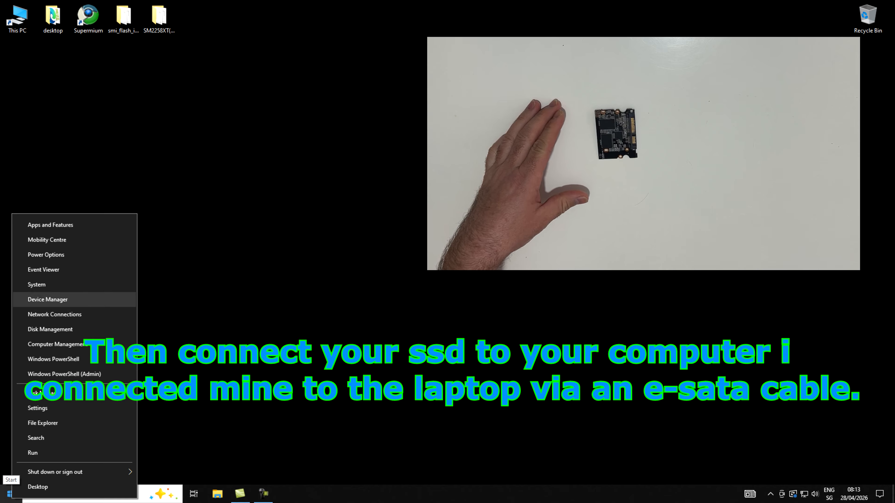
pyautogui.press('Return')
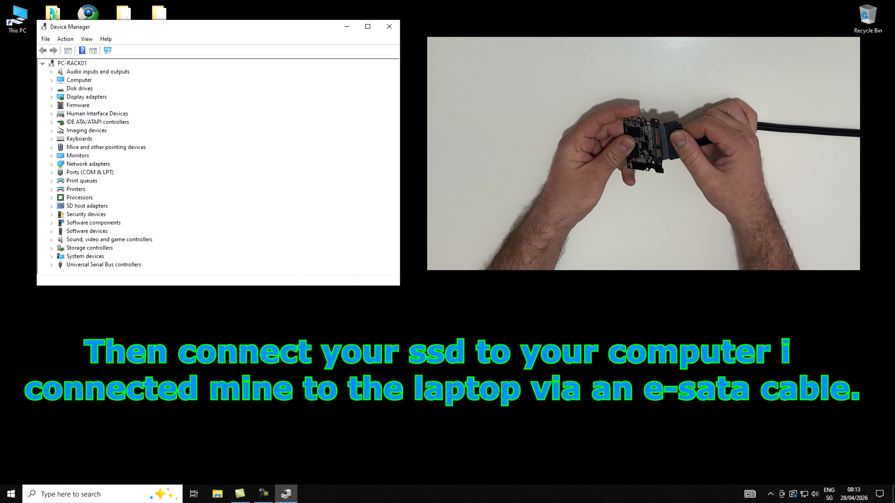
pyautogui.click(52, 88)
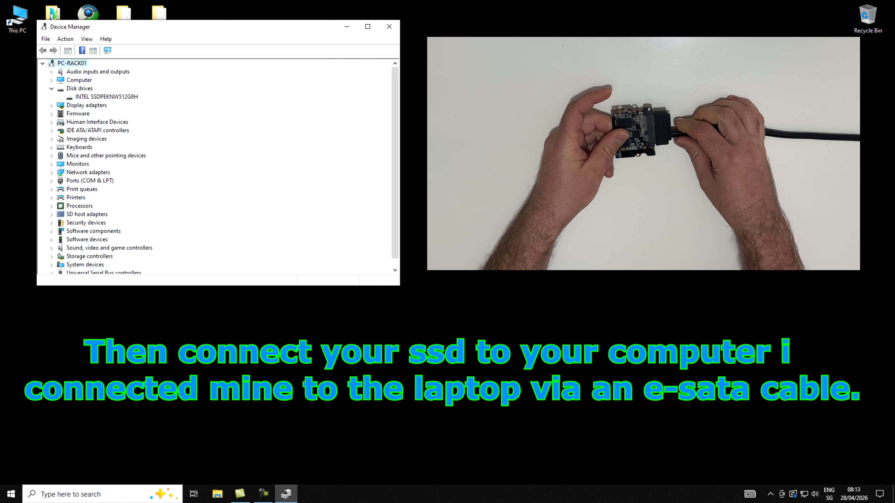
# Step: Scan the computer for hardware changes from the disk drives category and close Device Manager
pyautogui.click(79, 89)
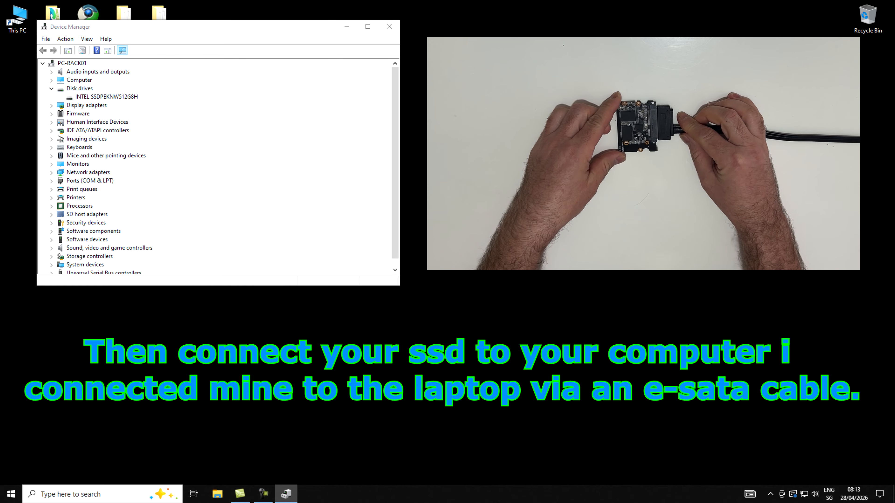
pyautogui.click(122, 51)
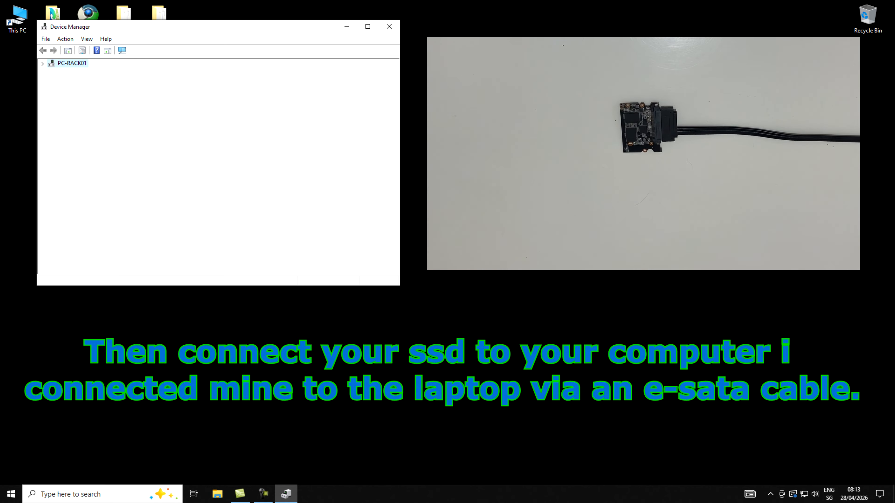
pyautogui.click(105, 106)
pyautogui.click(389, 27)
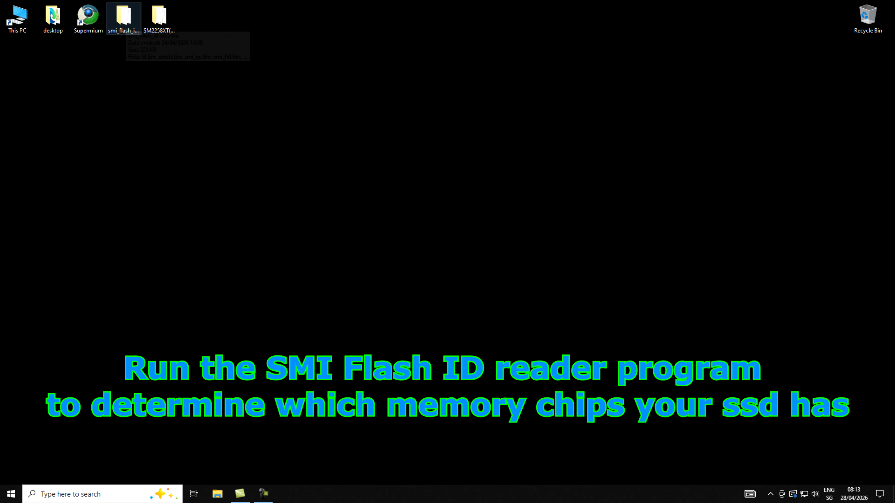
# Step: Run smi_flash_id_ata from the smi_flash_id-v0.564a folder and read the flash ID of drive number 1
pyautogui.doubleClick(125, 22)
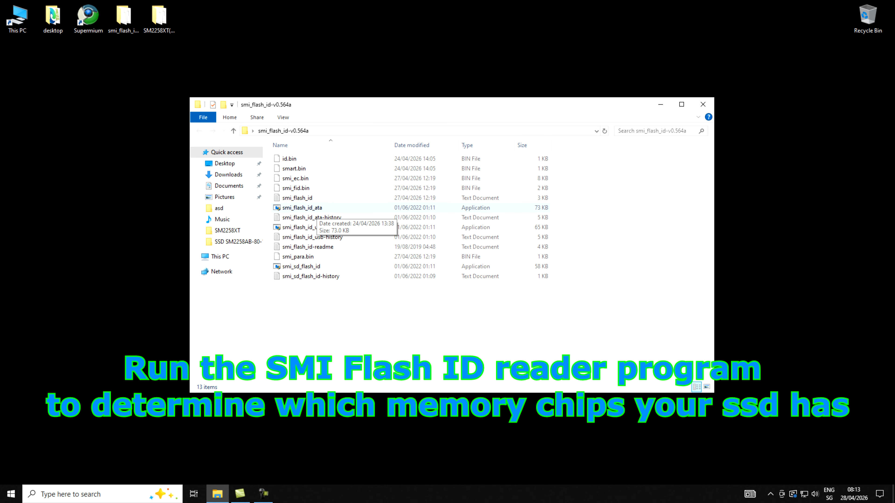
pyautogui.doubleClick(316, 208)
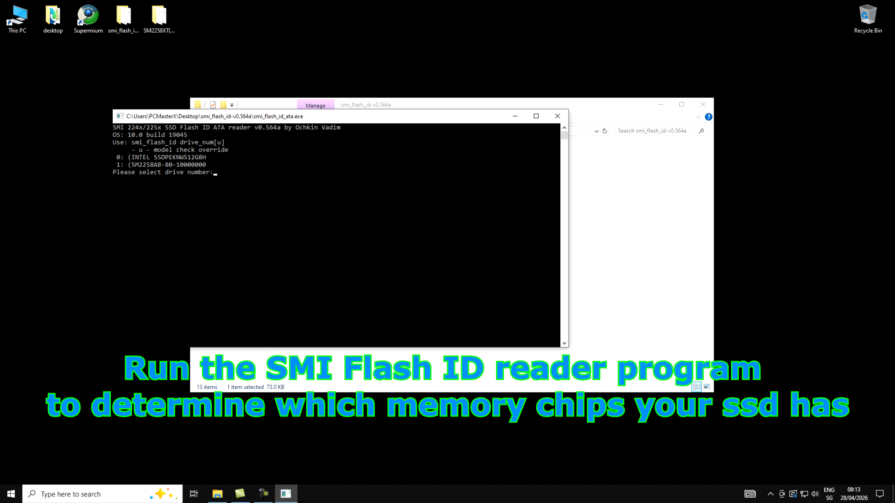
pyautogui.click(118, 165)
pyautogui.write('1')
pyautogui.press('Return')
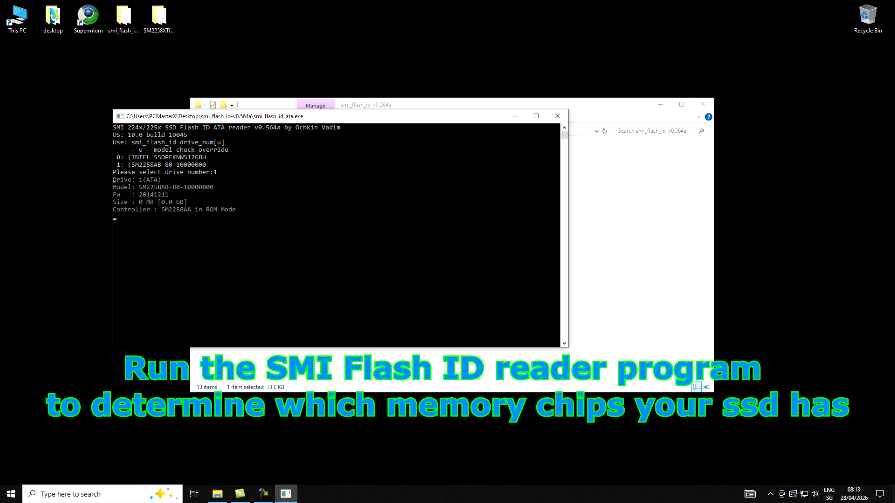
# Step: Examine the flash bank listing, highlight the memory chip description for Bank00, and close the reader and its folder
pyautogui.scroll(6, 336, 235)
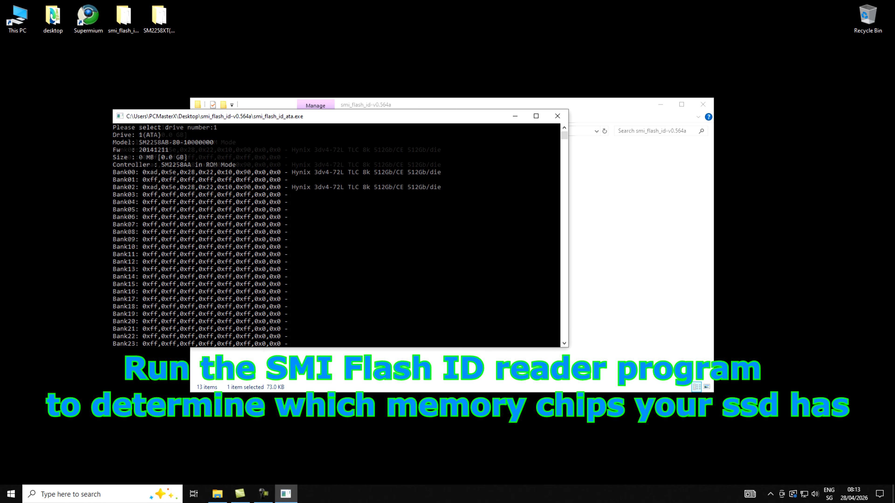
pyautogui.moveTo(292, 217); pyautogui.dragTo(441, 217)
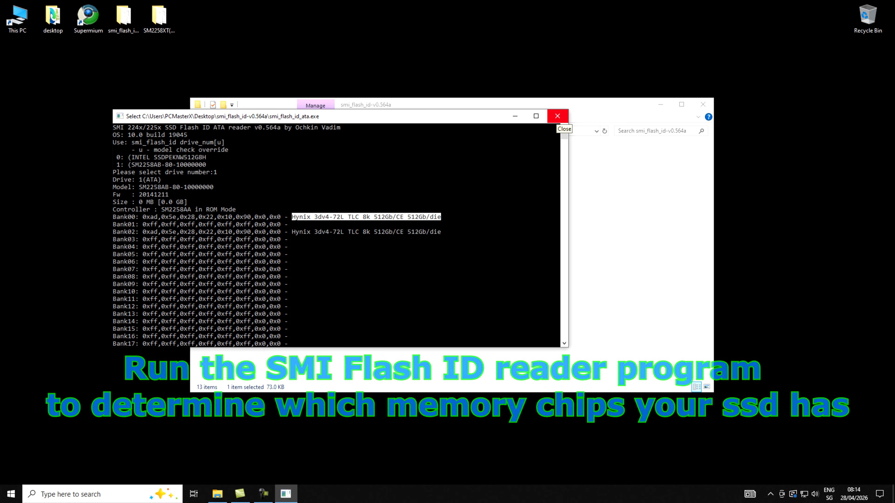
pyautogui.click(556, 116)
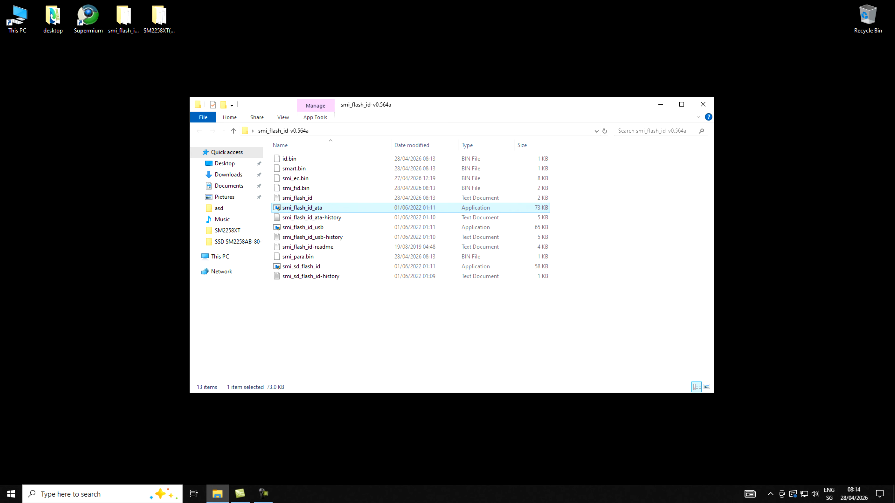
pyautogui.click(703, 104)
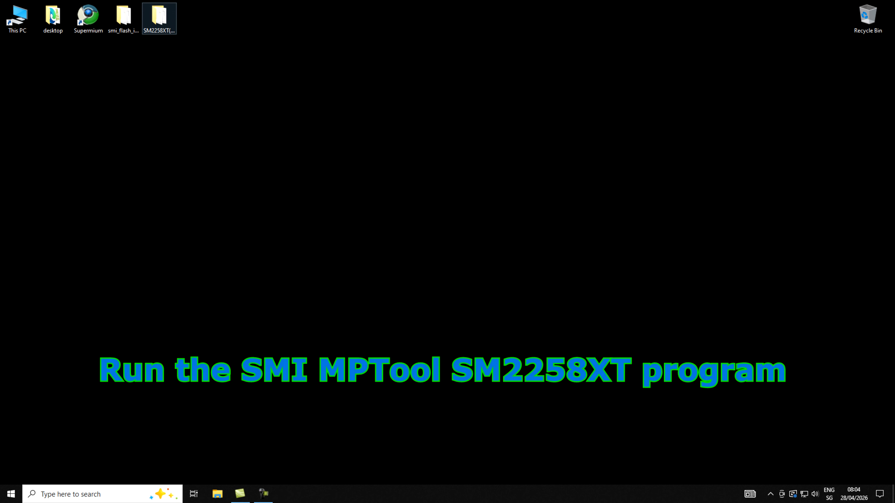
# Step: Launch SM2258XTMPToolT1211A from the SM2258XT(AD)_HY3D-V4 folder, move its window aside and close the folder
pyautogui.doubleClick(163, 23)
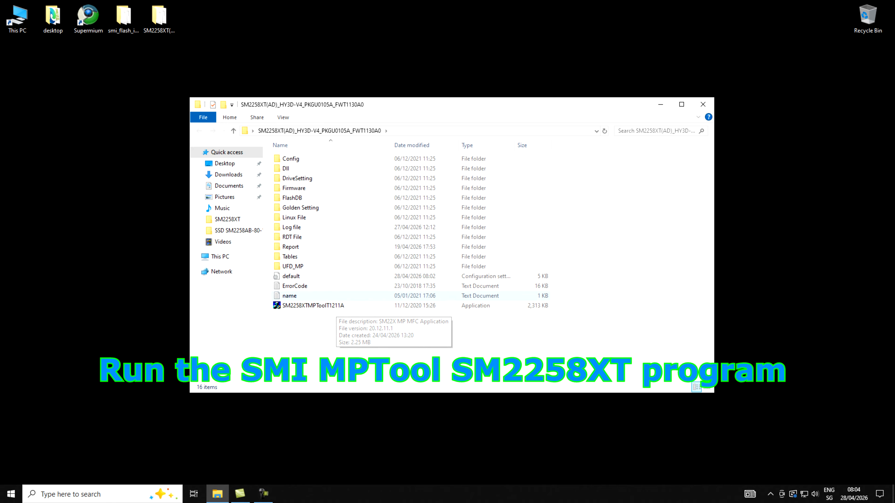
pyautogui.doubleClick(312, 305)
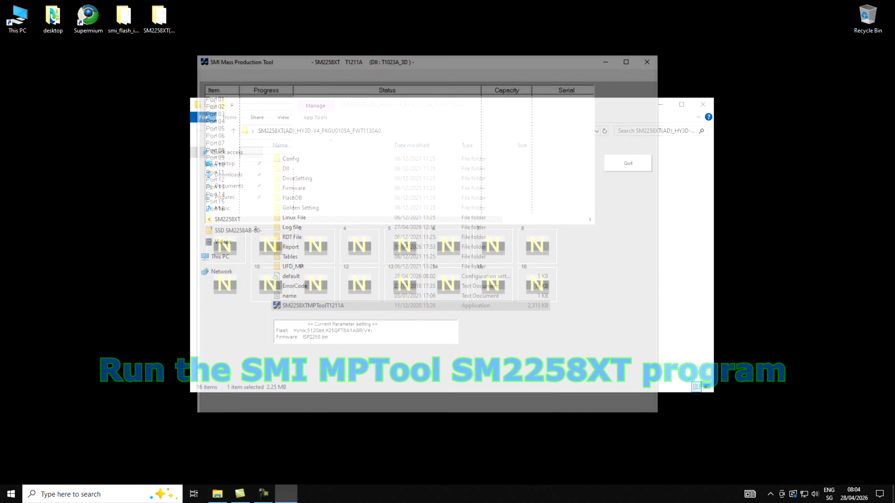
pyautogui.click(426, 46)
pyautogui.moveTo(427, 58); pyautogui.dragTo(244, 53)
pyautogui.click(703, 104)
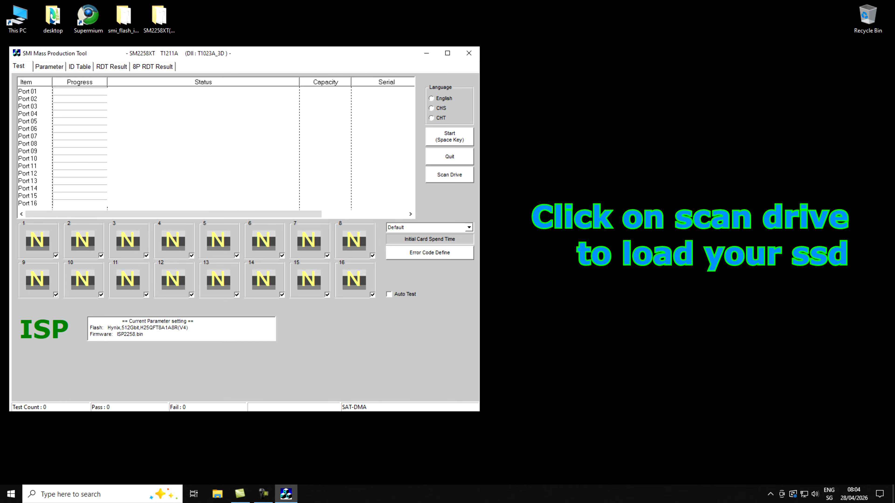
# Step: Scan for the connected SSD and select its Port 01 entry
pyautogui.click(449, 175)
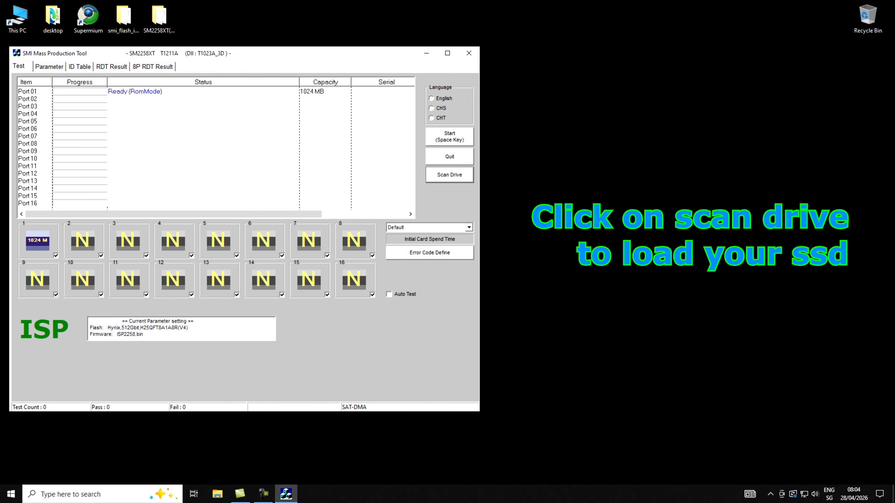
pyautogui.click(176, 92)
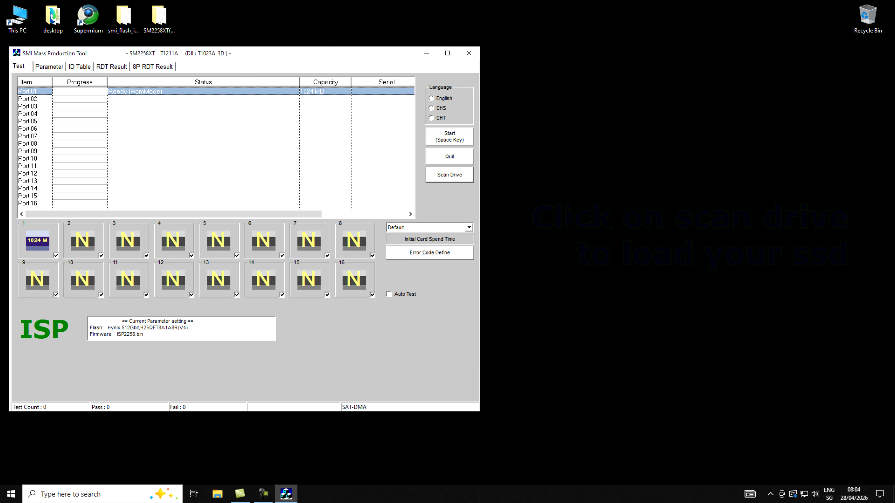
# Step: Open the parameter settings and unlock configuration editing with the default password
pyautogui.click(49, 67)
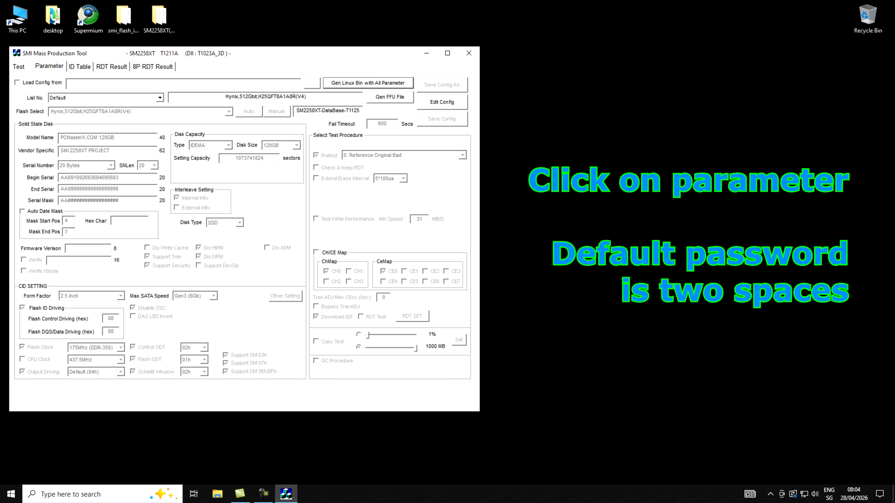
pyautogui.click(442, 103)
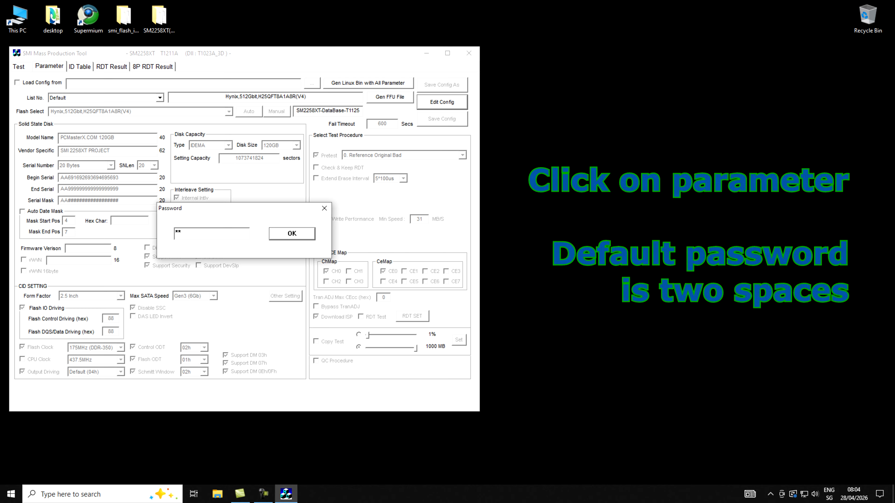
pyautogui.press('Return')
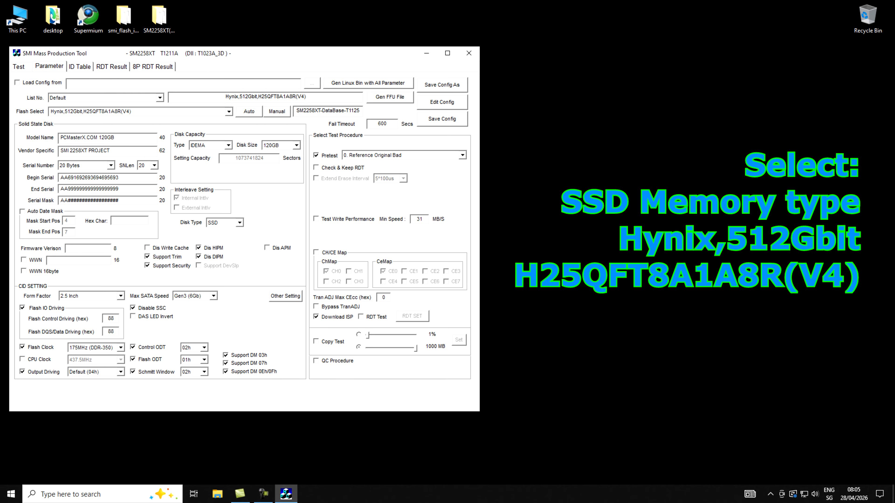
# Step: Select Hynix,512Gbit,H25QFT8A1A8R(V4) as the flash, set the disk capacity to IDEMA type and 120GB, and save the configuration
pyautogui.click(228, 112)
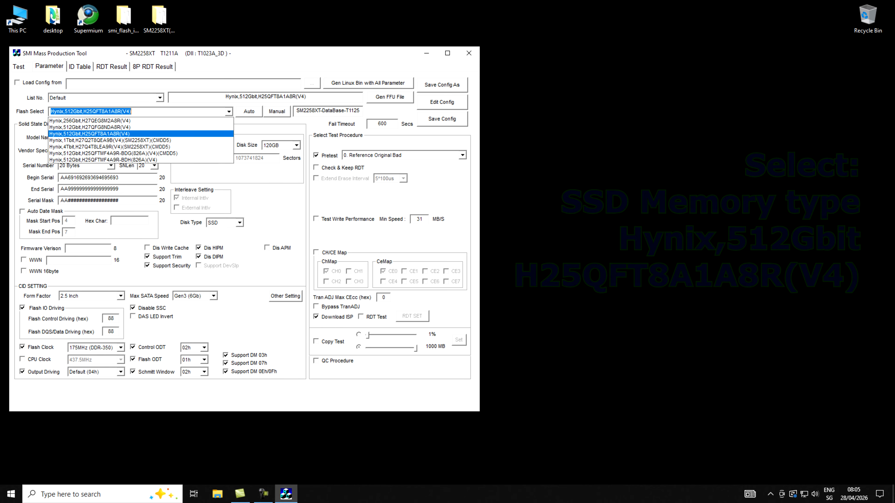
pyautogui.click(141, 134)
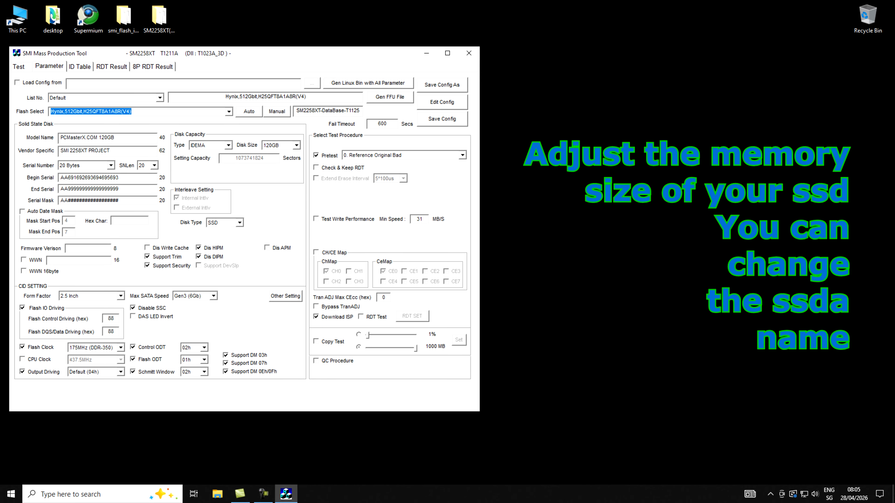
pyautogui.click(229, 146)
pyautogui.click(207, 161)
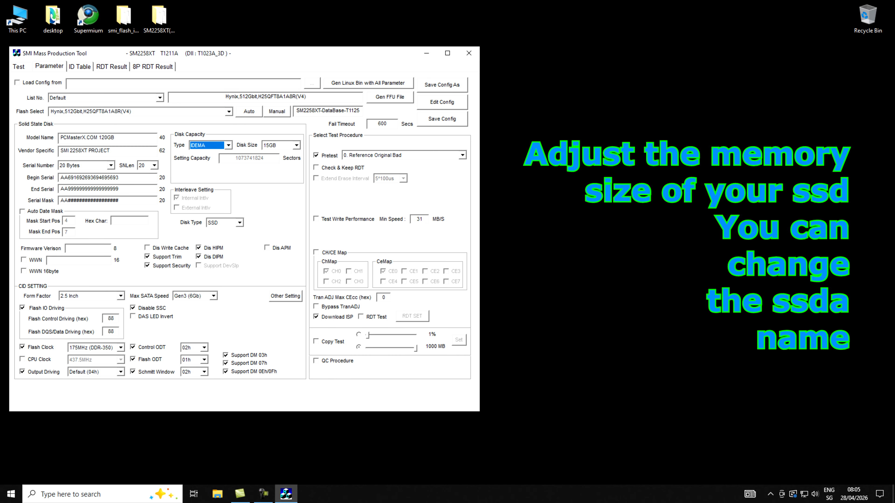
pyautogui.click(296, 145)
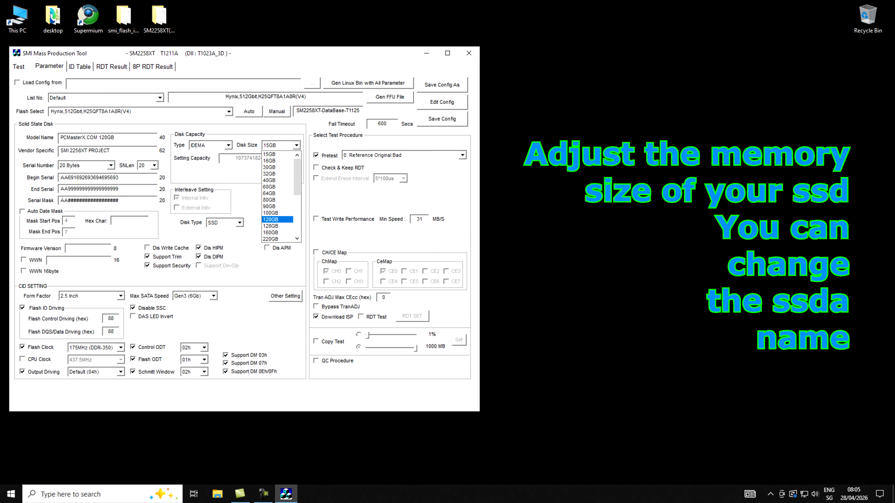
pyautogui.click(277, 219)
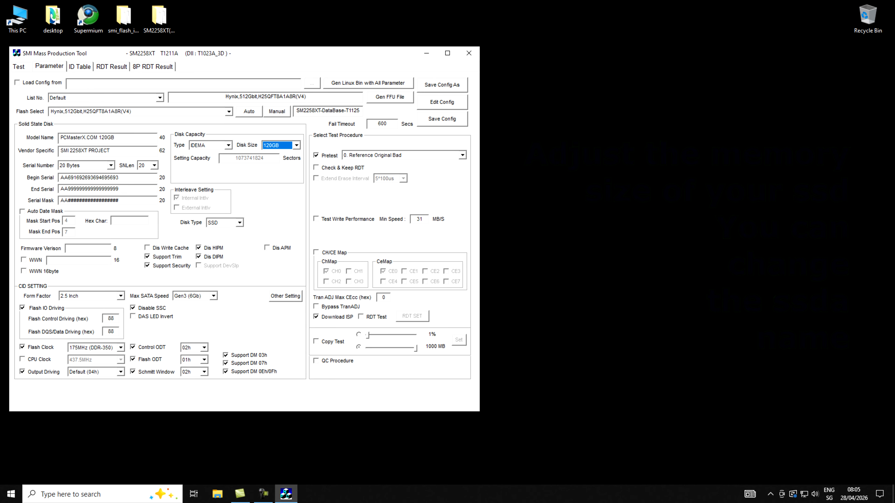
pyautogui.click(442, 119)
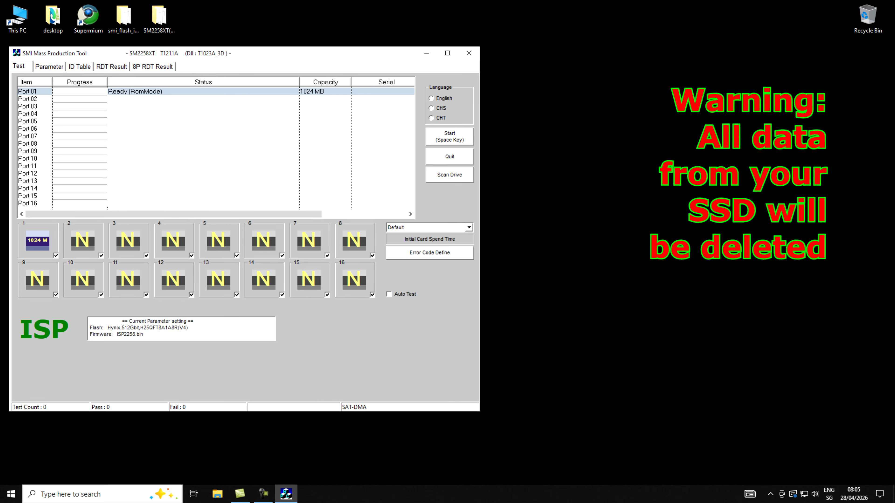
# Step: Start flashing the SSD on Port 01, rescan the drive and start the flashing again
pyautogui.press('space')
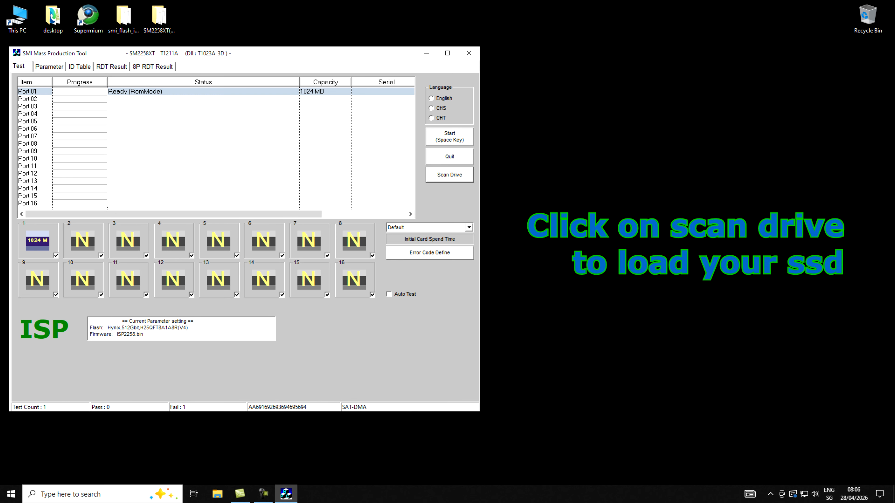
pyautogui.press('space')
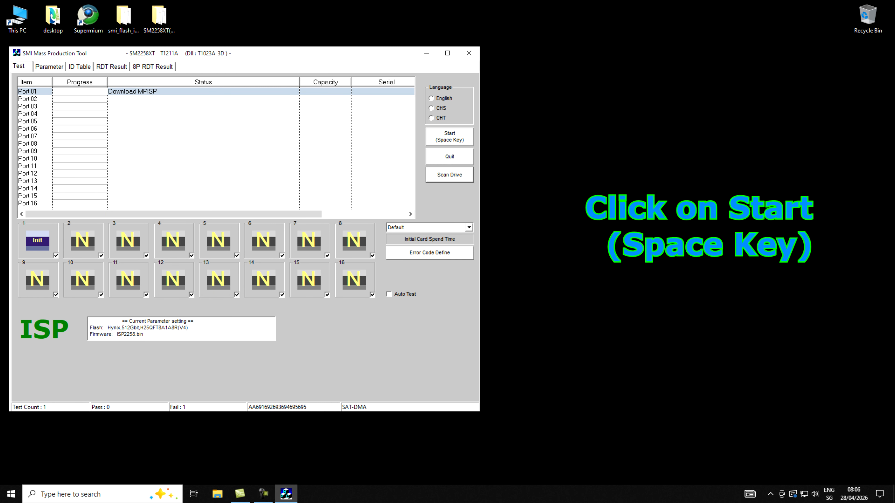